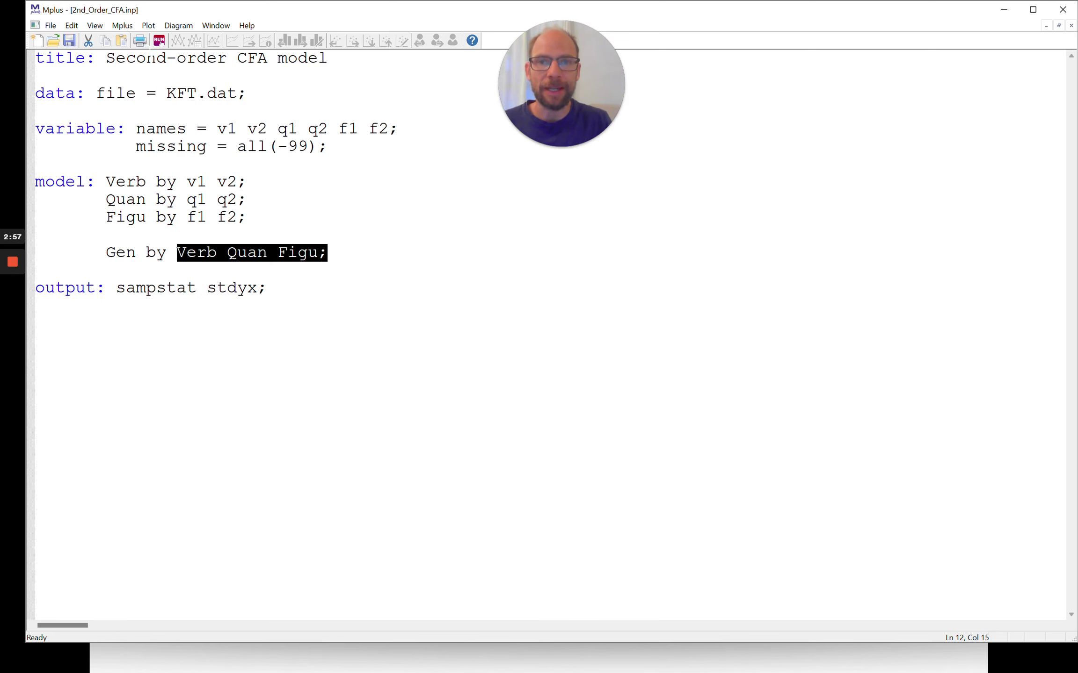
- Run the second-order CFA model and review the output from the input instructions to the estimation message, highlighting its warning label
left_click(159, 41)
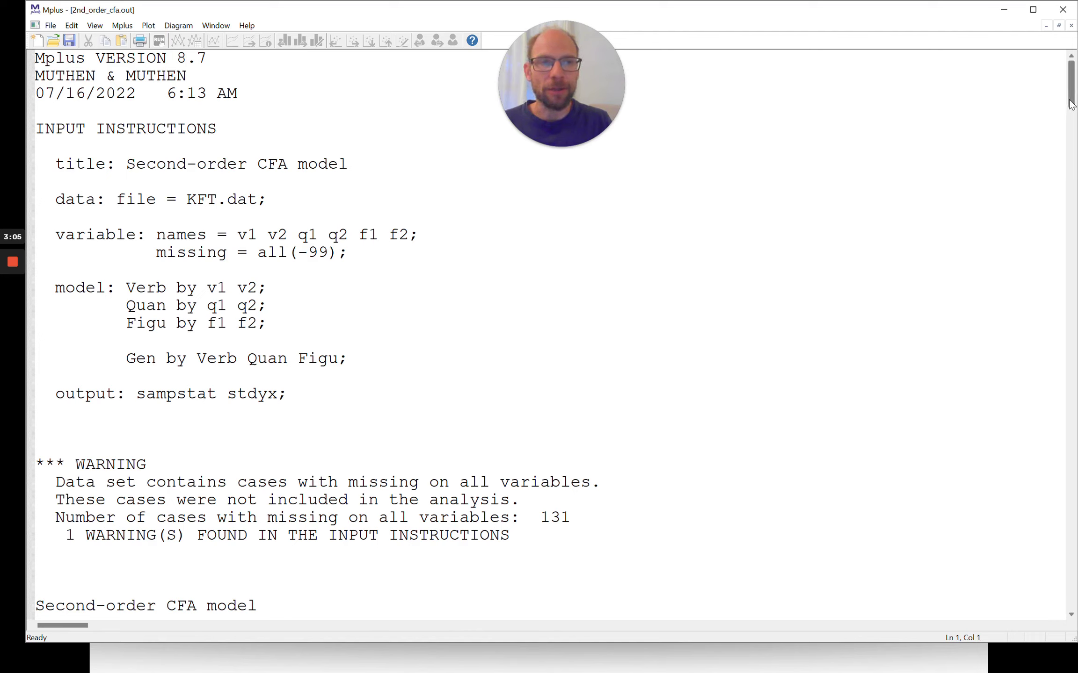
left_click_drag(1071, 96, 1074, 110)
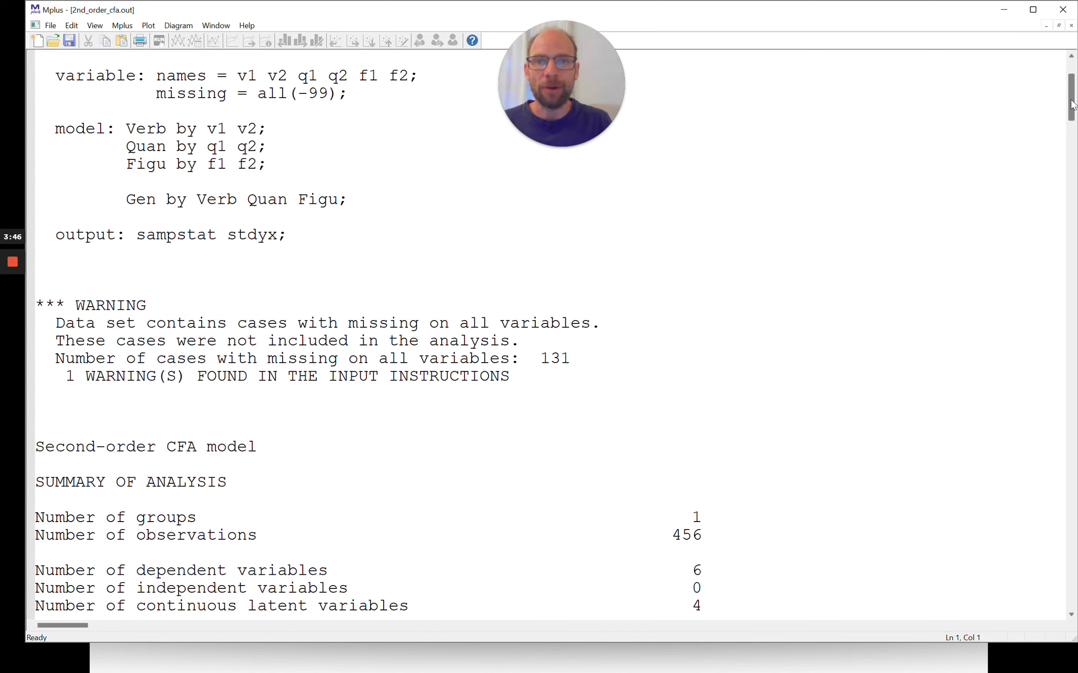
left_click_drag(1072, 105, 1074, 112)
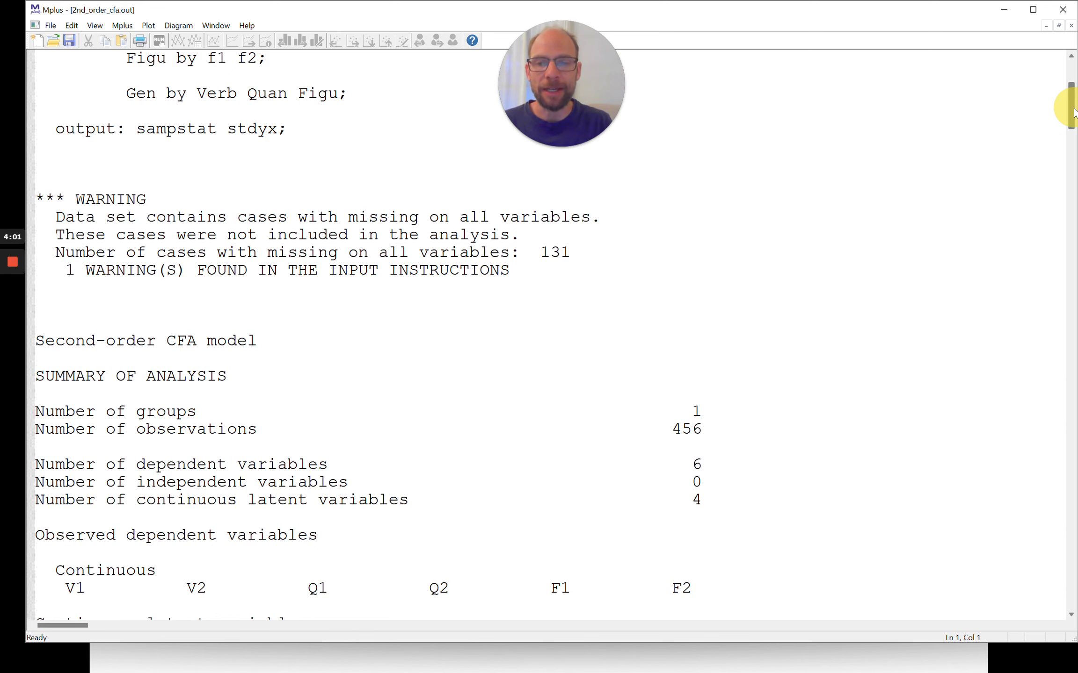
left_click_drag(1074, 113, 1074, 329)
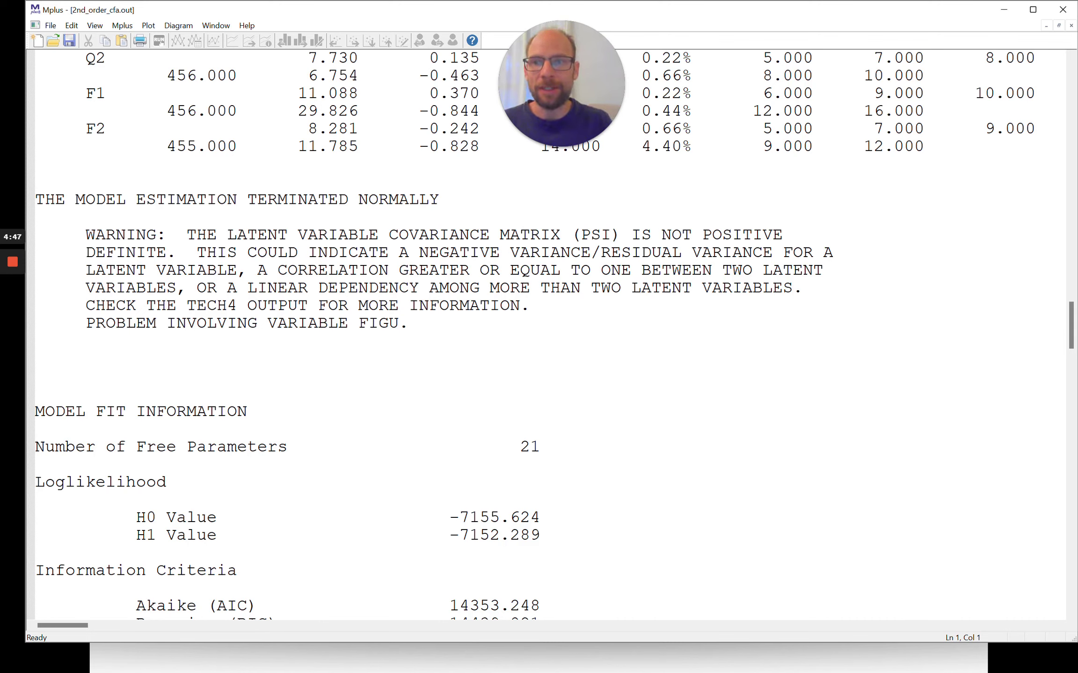
left_click_drag(86, 234, 177, 238)
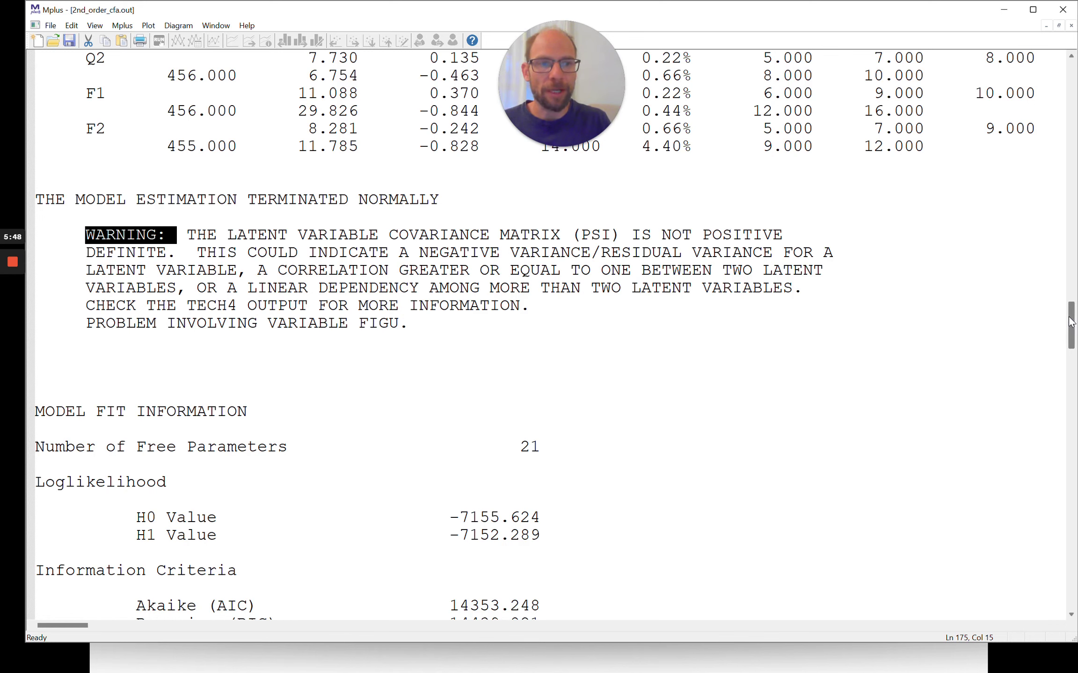
- Examine the model fit information and unstandardized model results, highlighting the chi-square test values and the FIGU residual variance row
left_click_drag(1071, 322, 1073, 361)
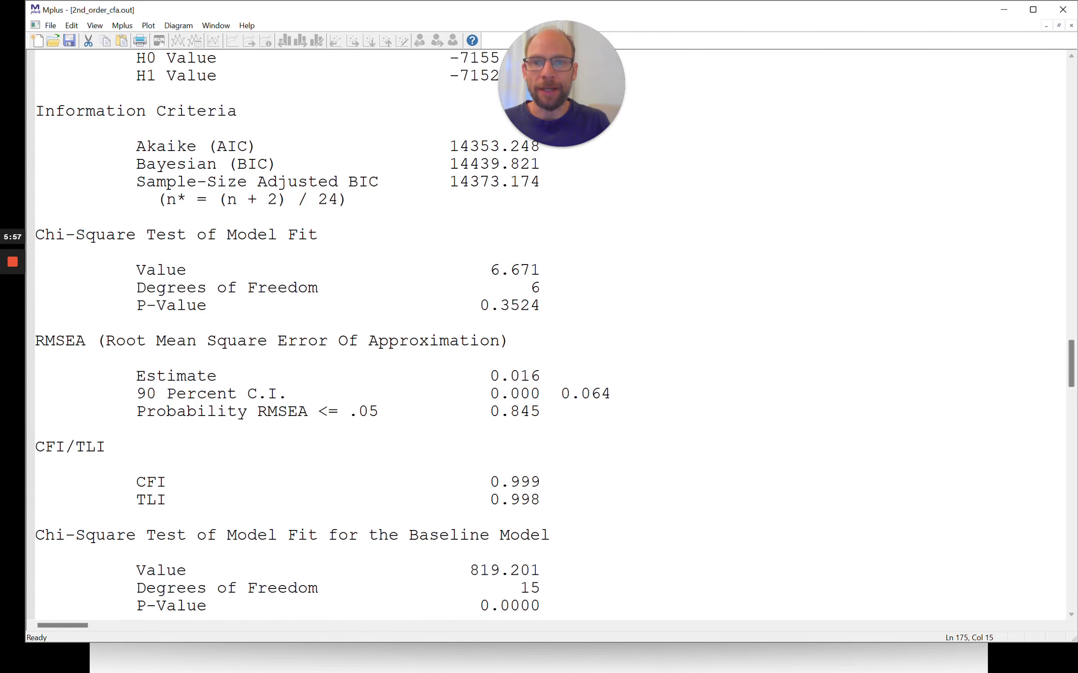
left_click_drag(490, 270, 544, 305)
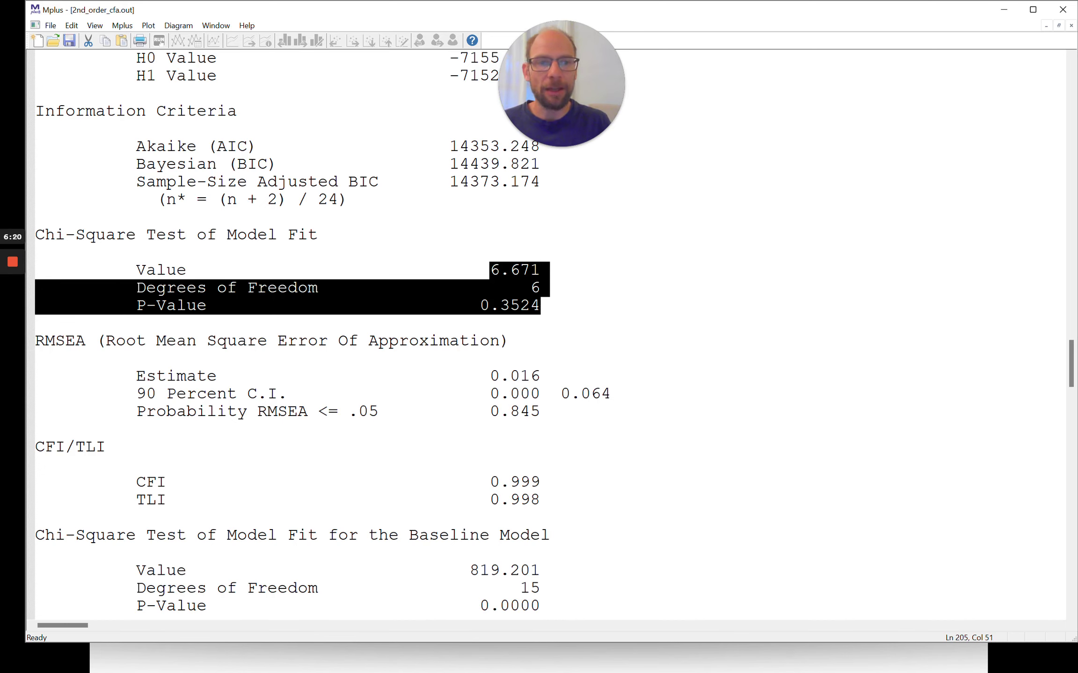
left_click_drag(1071, 373, 1073, 406)
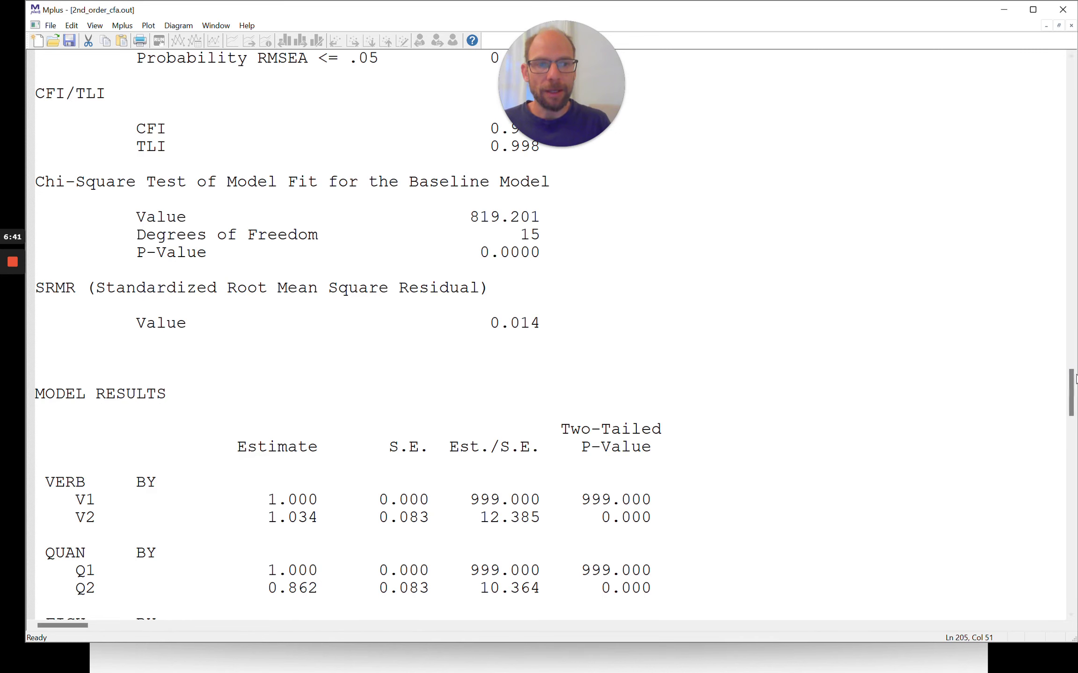
left_click_drag(1072, 385, 1074, 409)
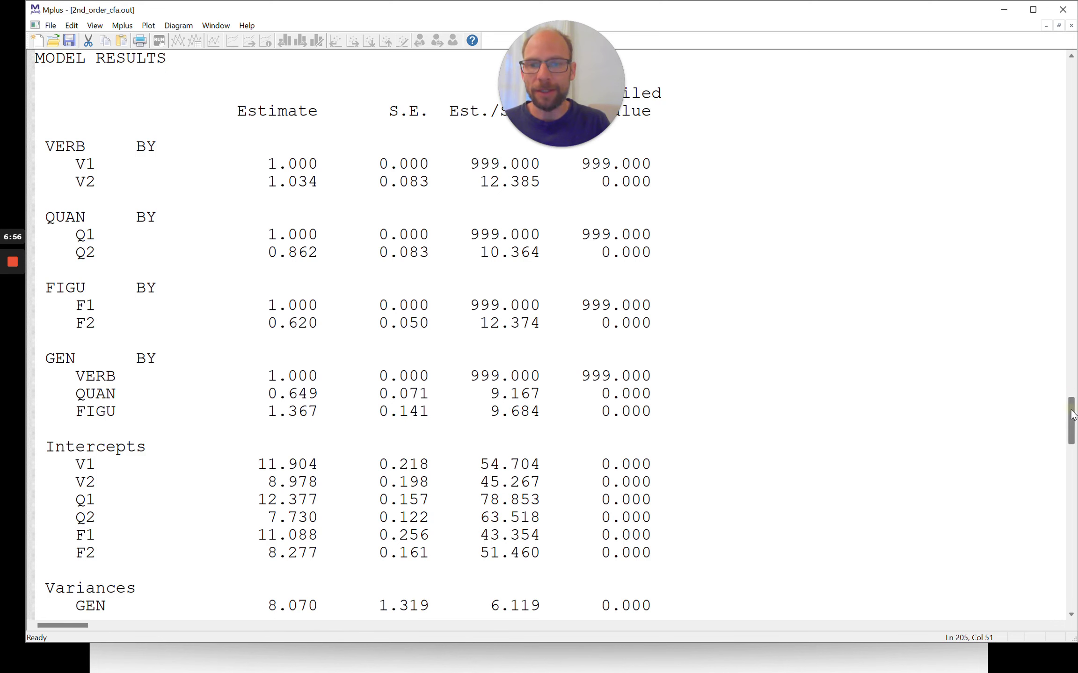
left_click_drag(1071, 414, 1073, 441)
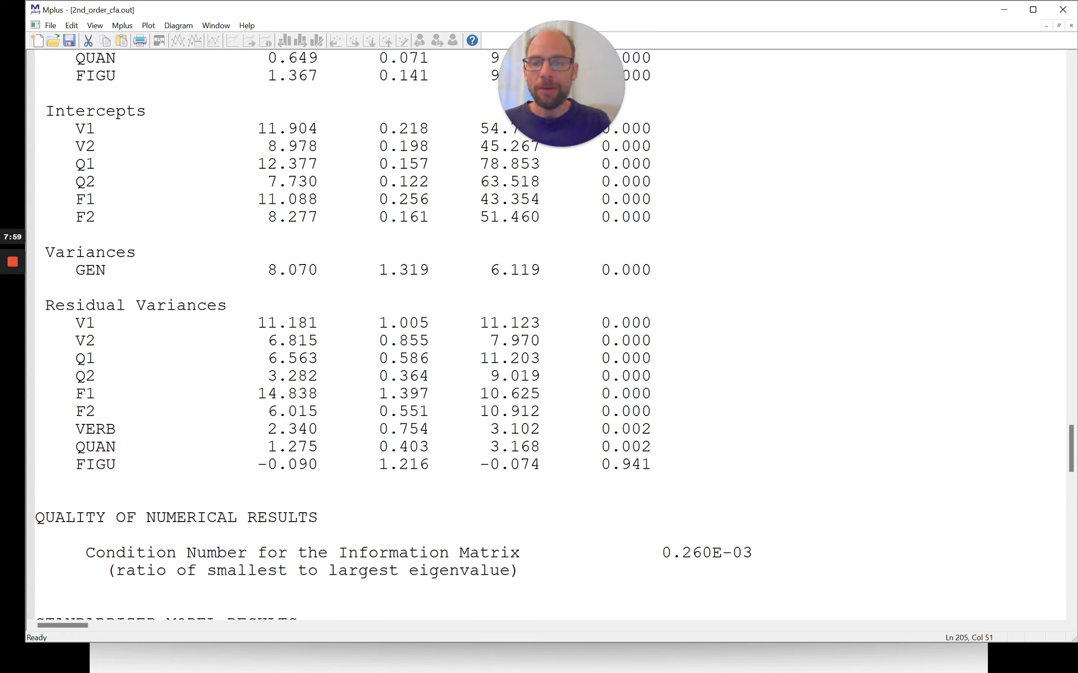
left_click_drag(257, 463, 296, 477)
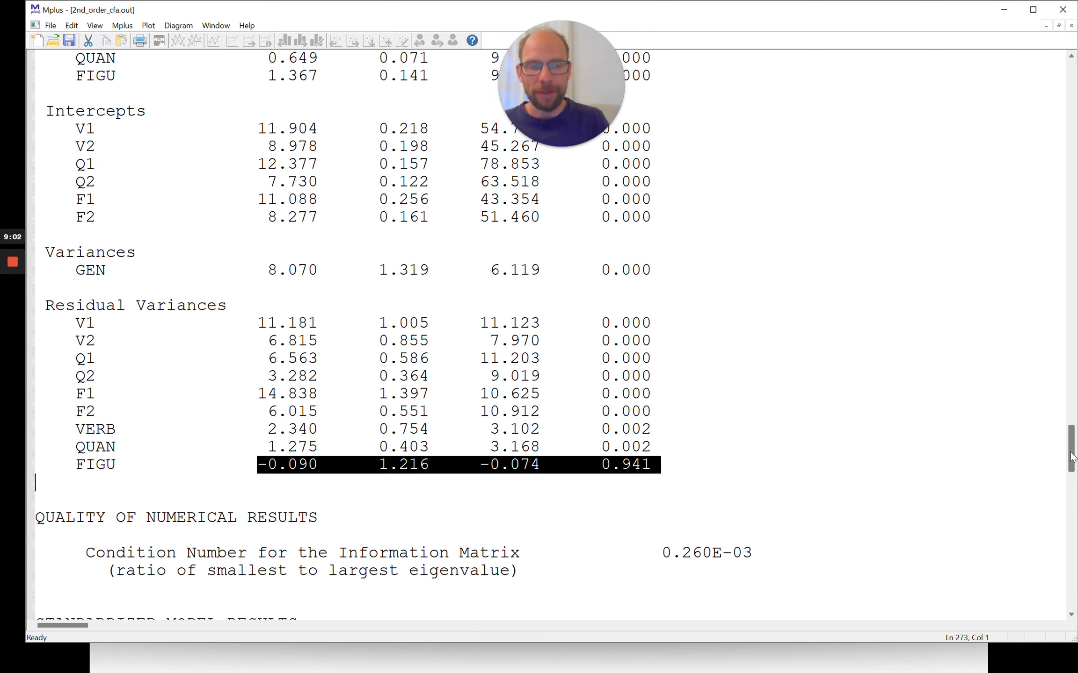
- Examine the STDYX standardized results and the R-SQUARE section, highlighting the estimate for the latent variable FIGU
left_click_drag(1071, 457, 1074, 509)
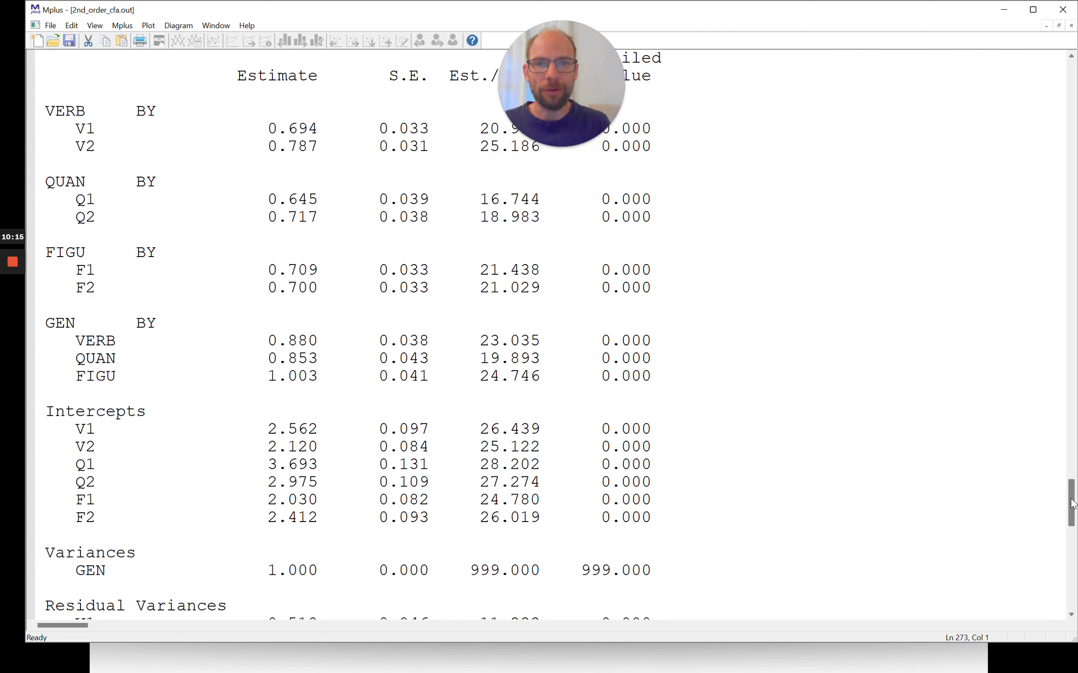
left_click_drag(1072, 504, 1075, 543)
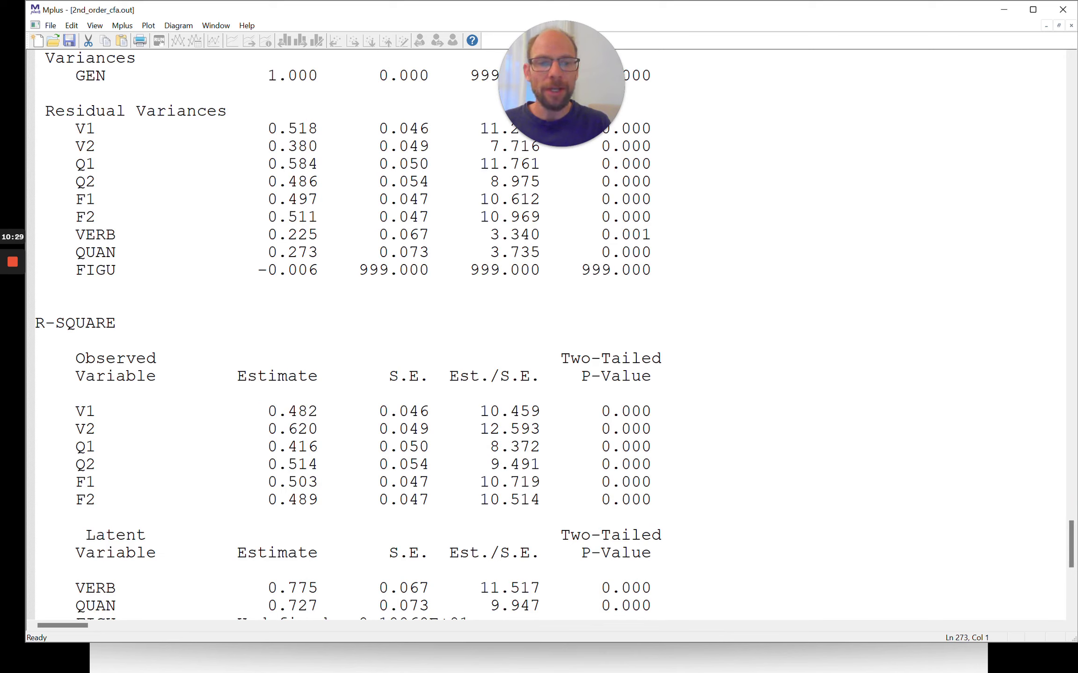
left_click_drag(1071, 537, 1072, 550)
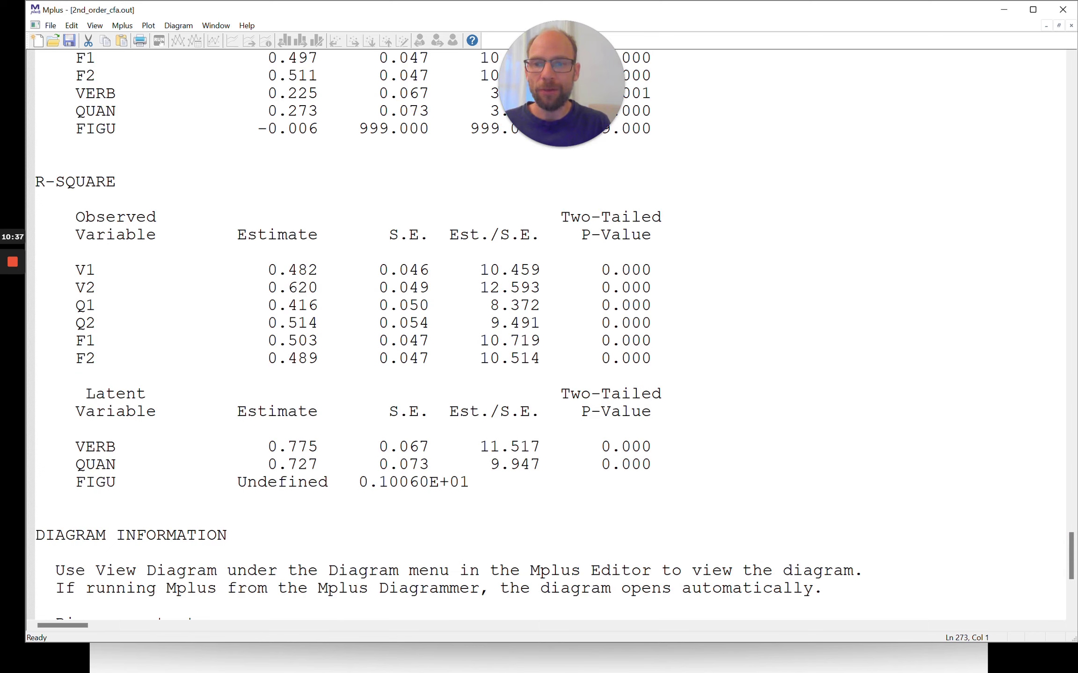
left_click_drag(235, 481, 327, 483)
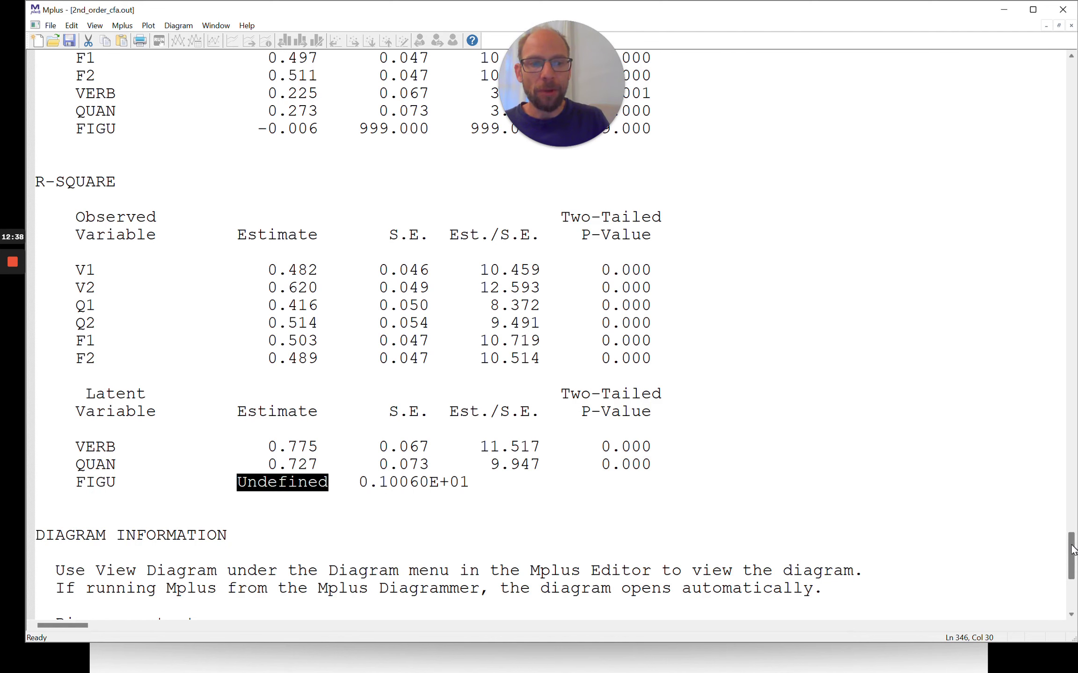
- Close the output and comment out the "Gen by Verb Quan Figu;" statement in the input file with an exclamation mark
left_click_drag(1073, 550, 1070, 484)
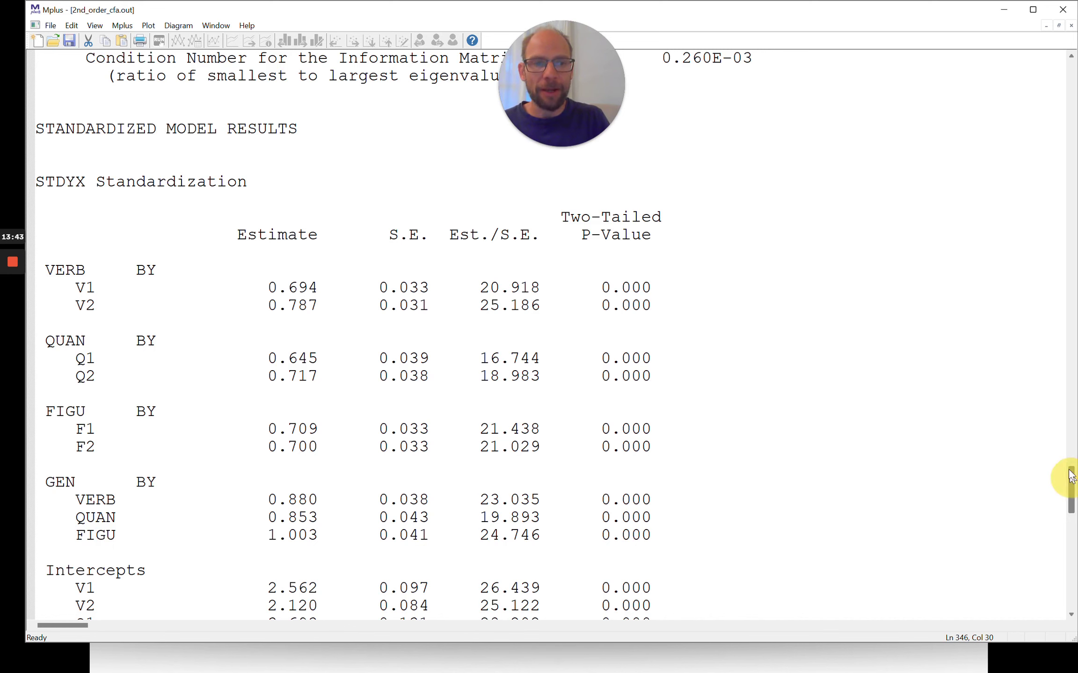
left_click_drag(1070, 479, 1059, 280)
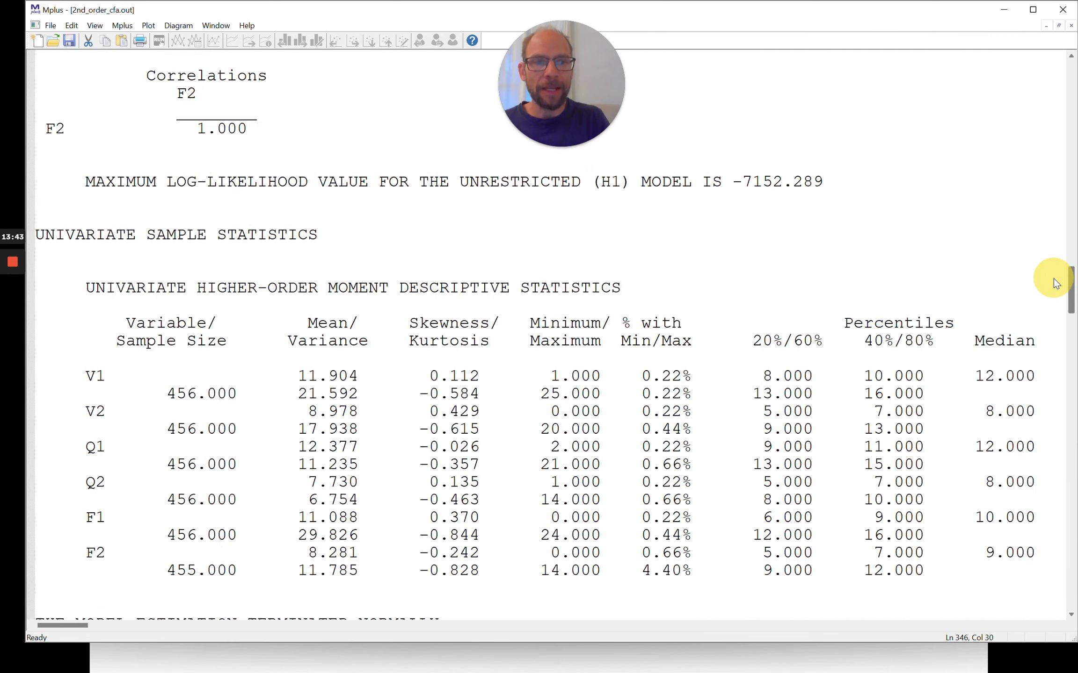
left_click(1071, 26)
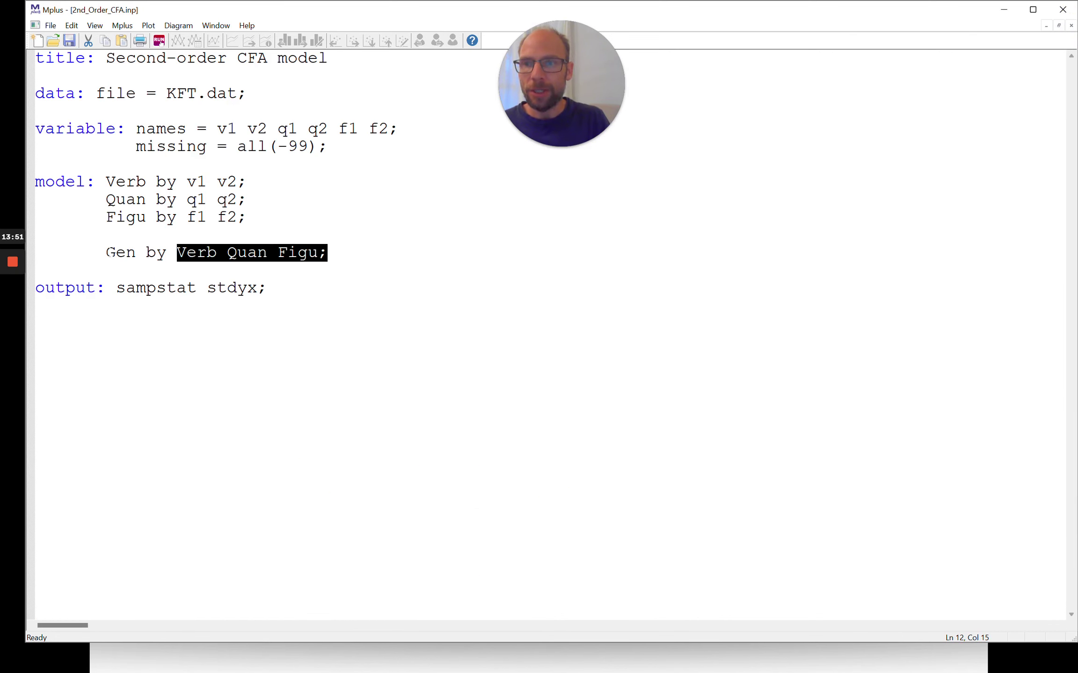
left_click(108, 252)
type("!")
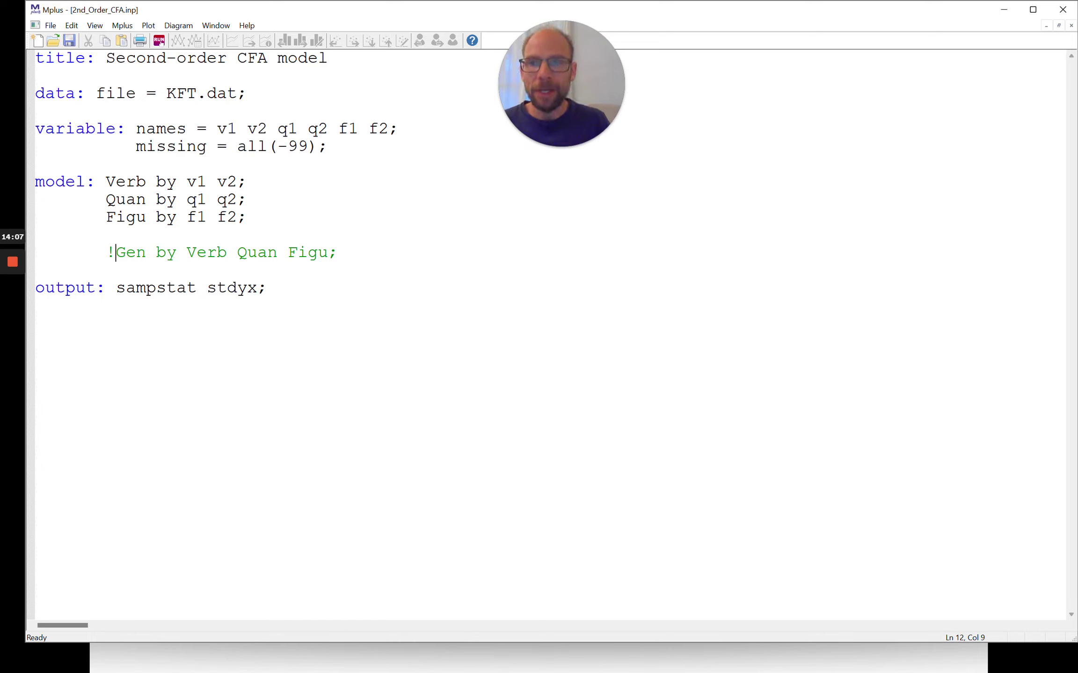
- Add tech4 after stdyx in the output command and run the model, saving the changes to 2nd_Order_CFA.inp
left_click(258, 288)
type("tech")
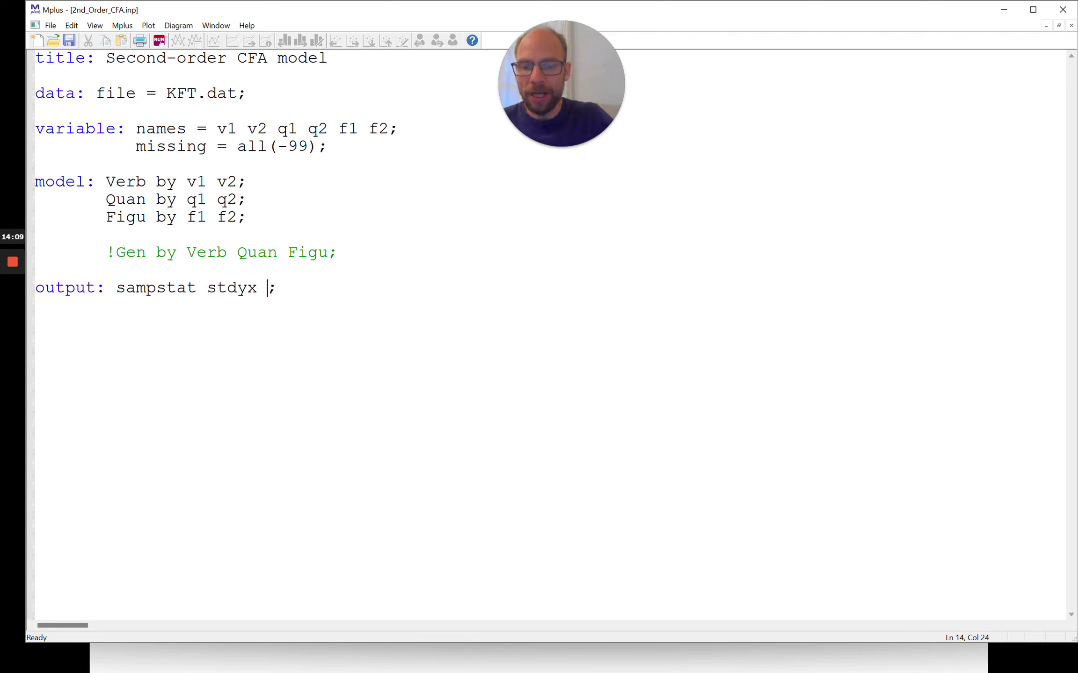
type("4")
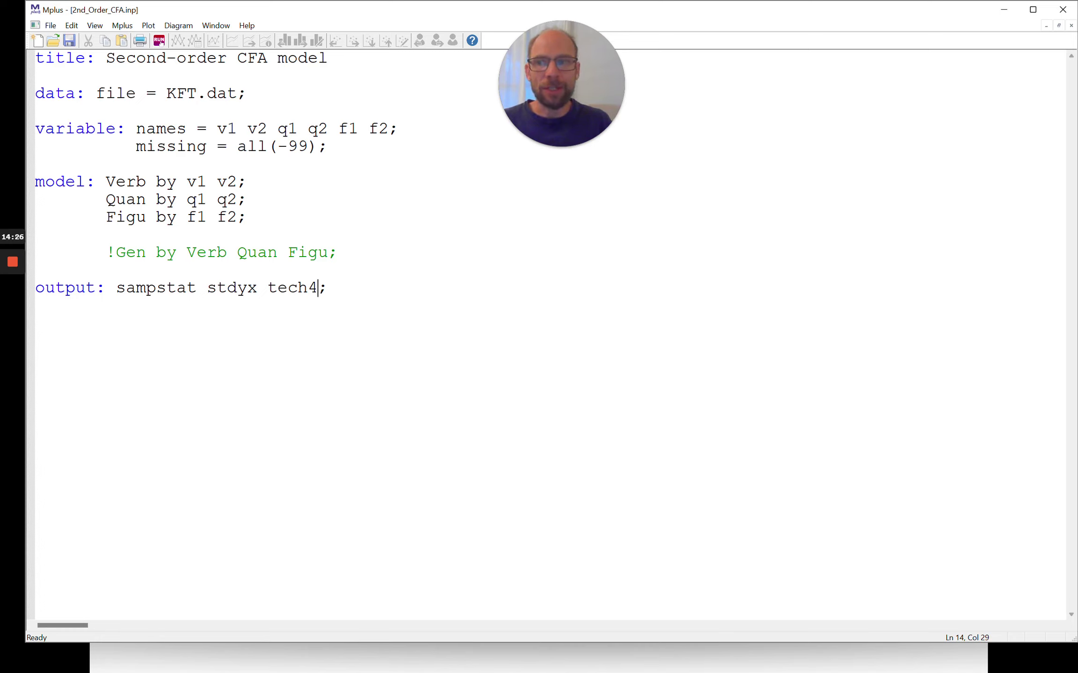
left_click(159, 41)
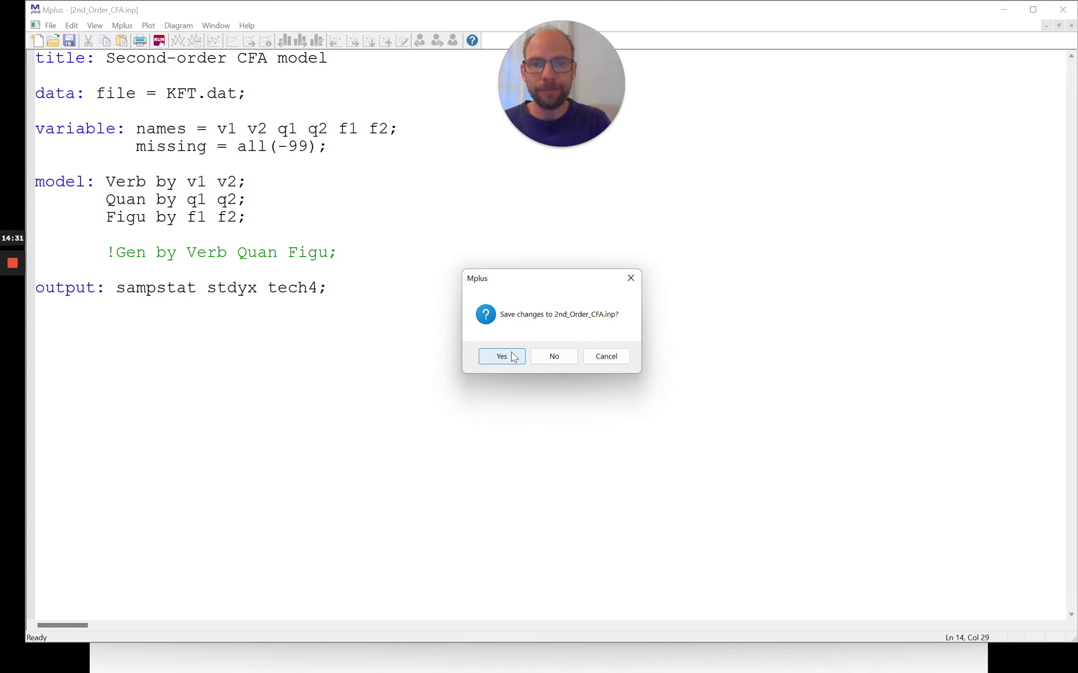
left_click(514, 357)
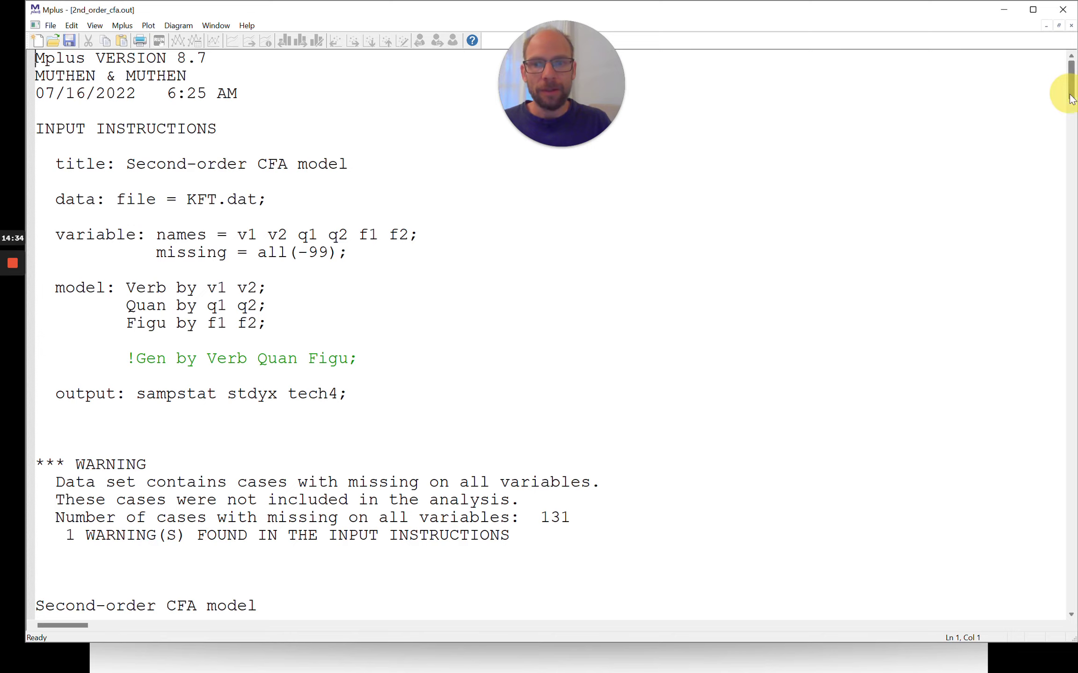
- Examine the new output's estimation message and model fit information, from the loglikelihood through the SRMR
left_click_drag(1071, 99, 1074, 281)
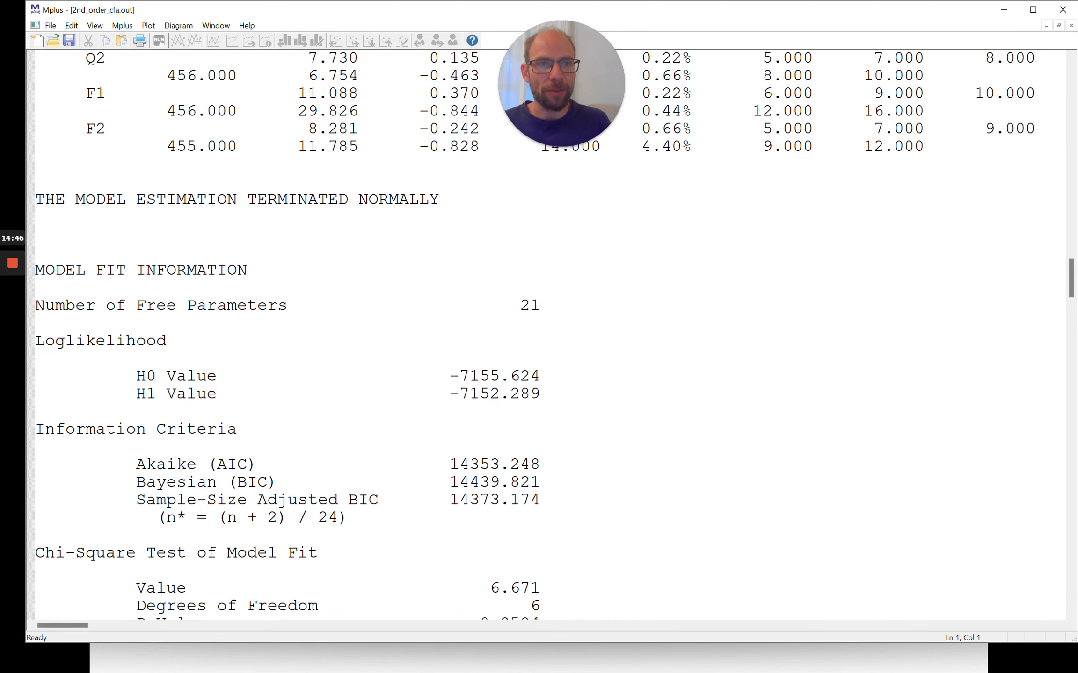
left_click_drag(1072, 289, 1072, 306)
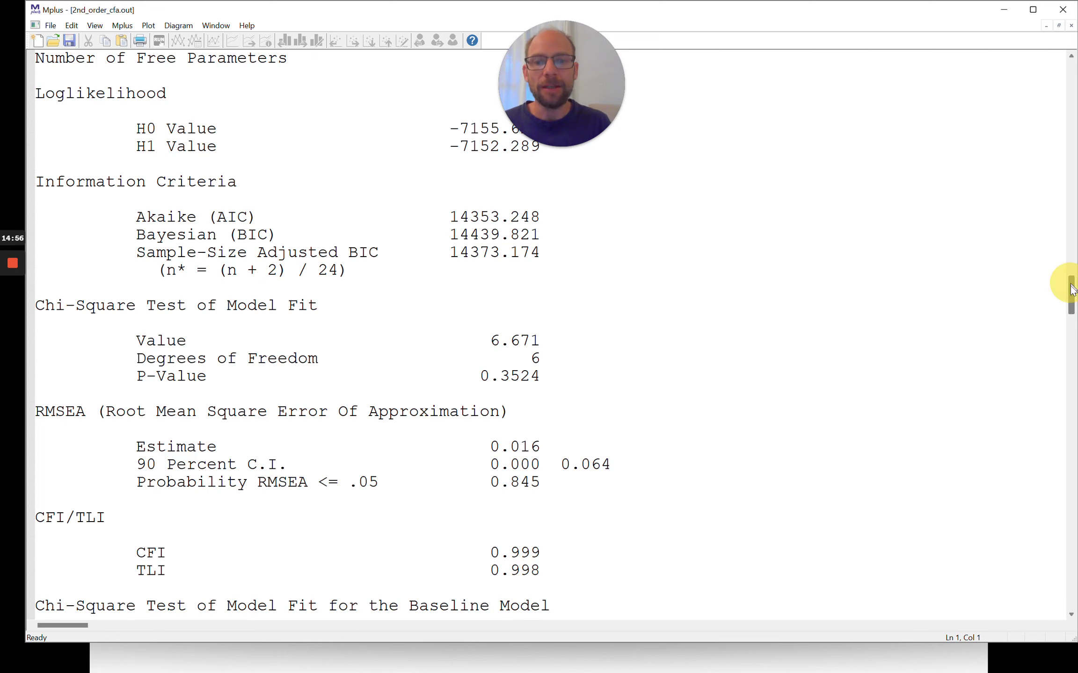
left_click_drag(1071, 284, 1071, 313)
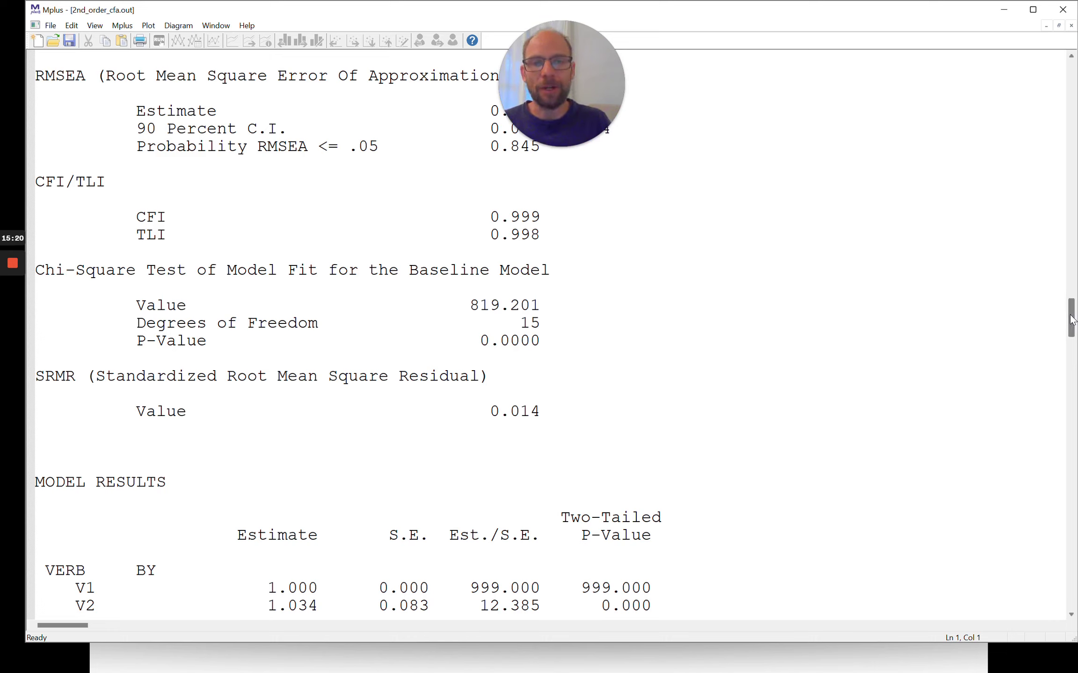
- Review the factor covariances in the model results and the factor correlations in the STDYX results, highlighting both sets of WITH estimates
left_click_drag(1071, 320, 1074, 357)
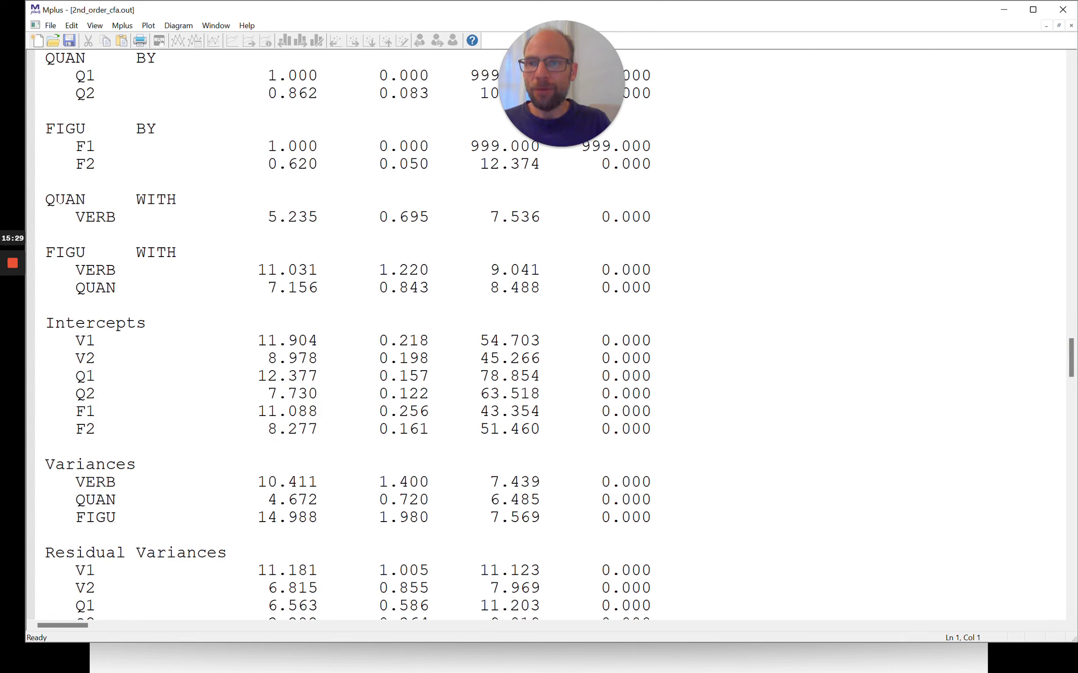
left_click_drag(46, 200, 272, 312)
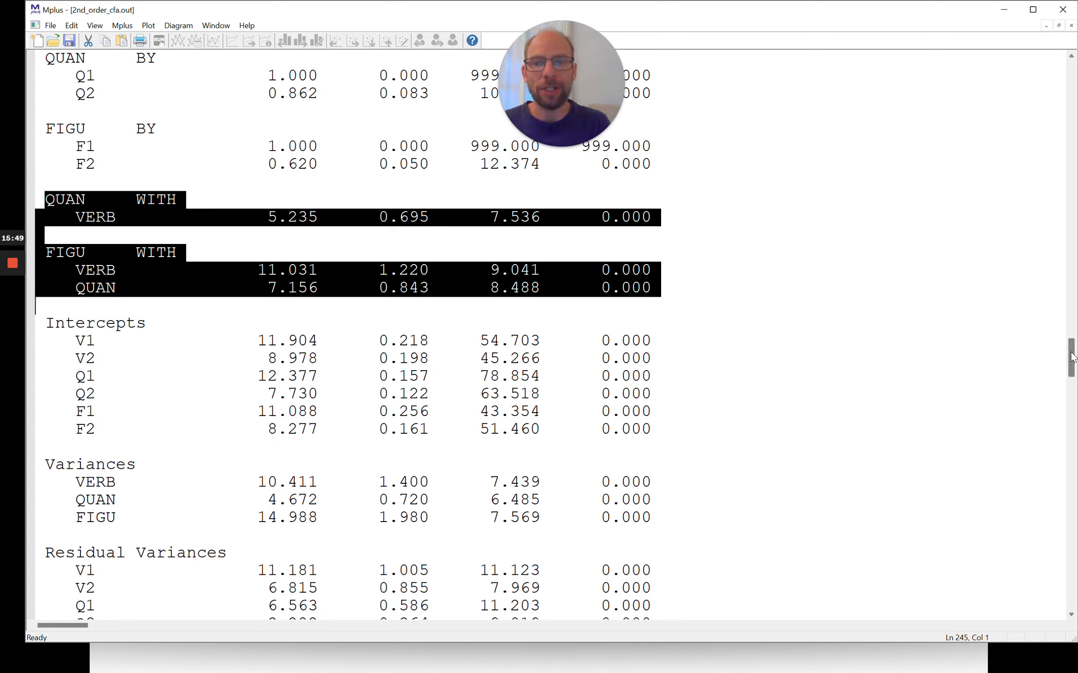
left_click_drag(1071, 358, 1074, 409)
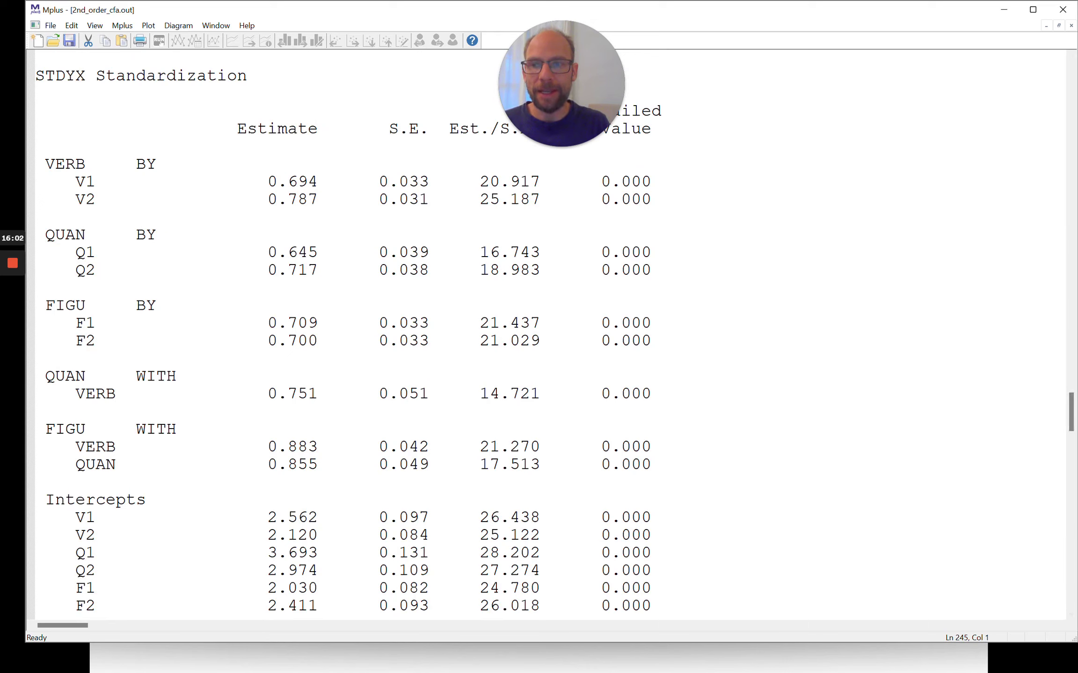
left_click_drag(44, 376, 320, 464)
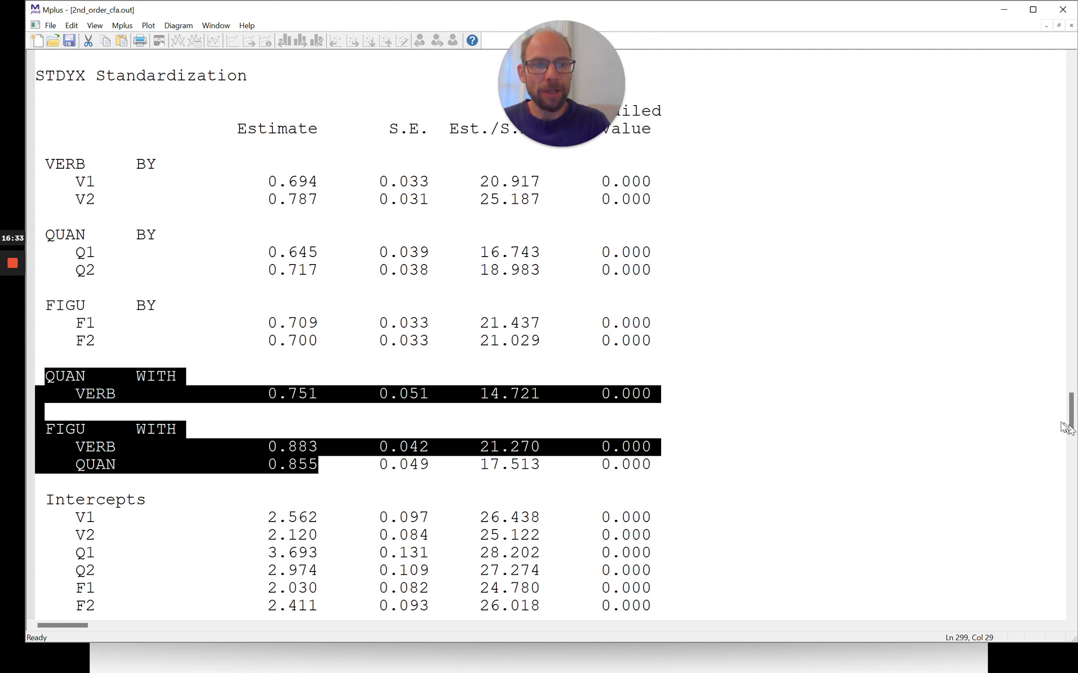
- Locate the estimated correlation matrix for the latent variables in the TECH4 output and highlight the correlations among VERB, QUAN and FIGU
left_click_drag(1071, 418, 1073, 513)
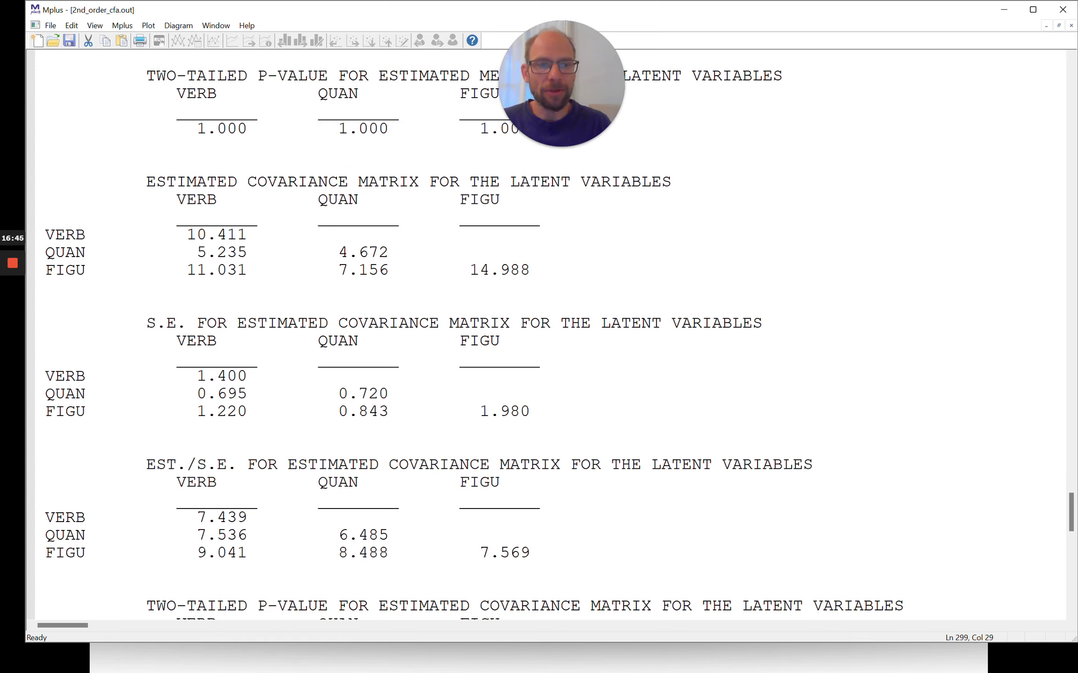
left_click_drag(1072, 512, 1073, 564)
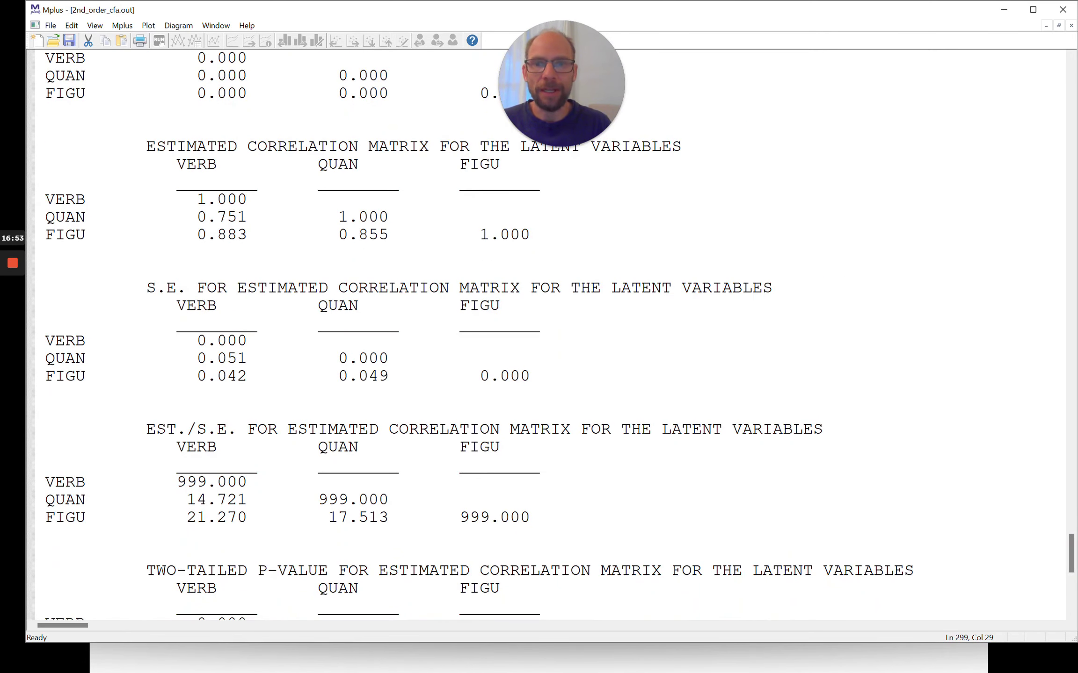
left_click_drag(196, 213, 387, 243)
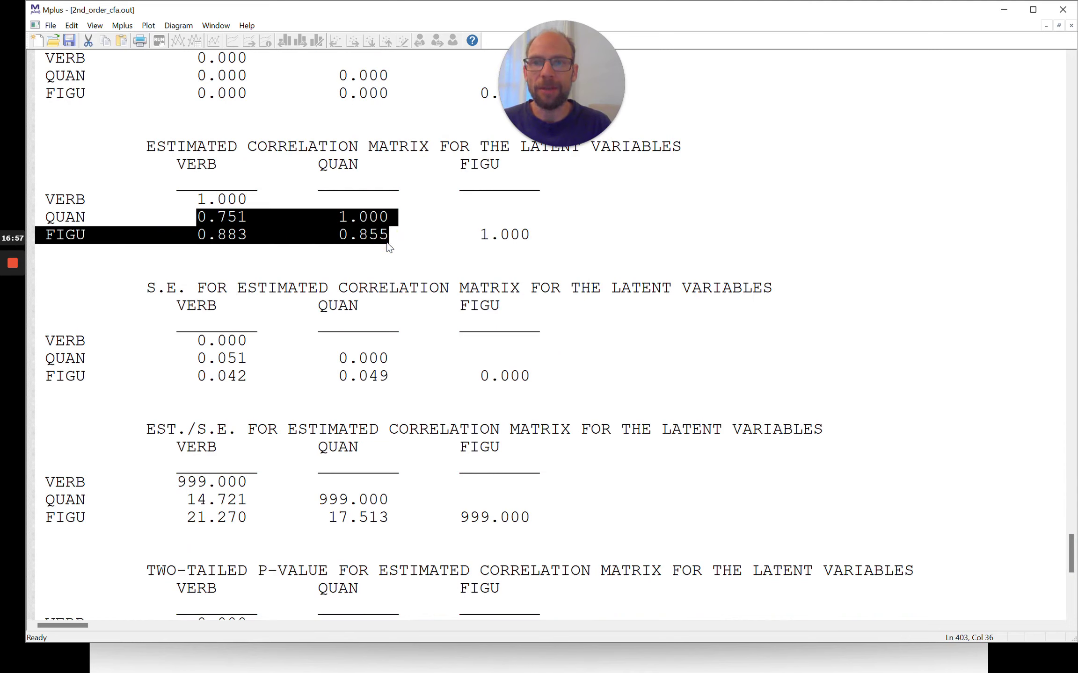